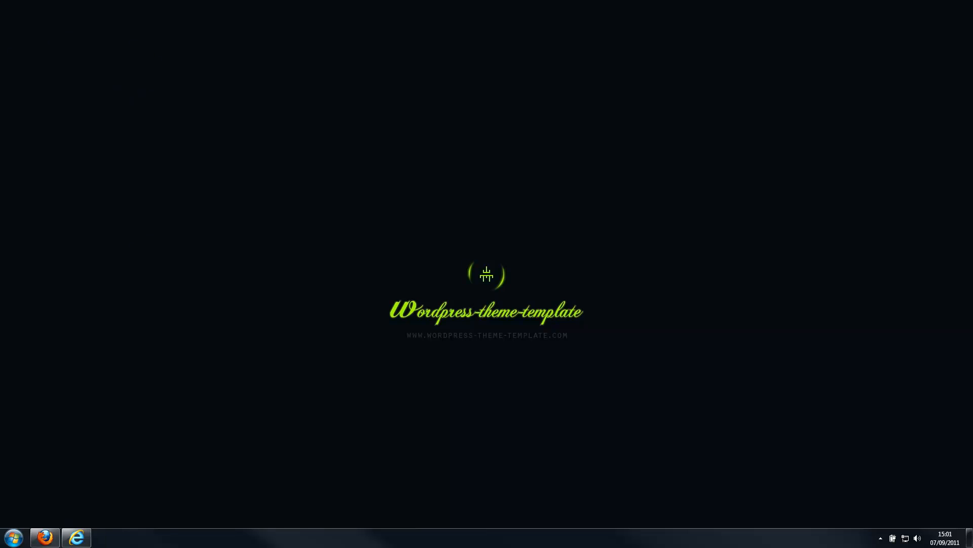
In Internet Explorer, dismiss the Google Chrome installation offer and search Google for "1 and 1"
click(75, 537)
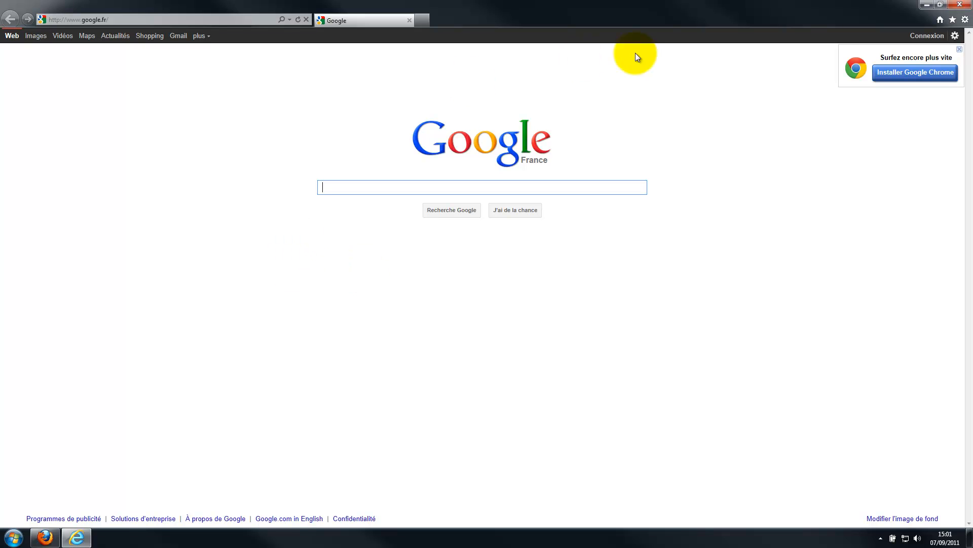
click(959, 49)
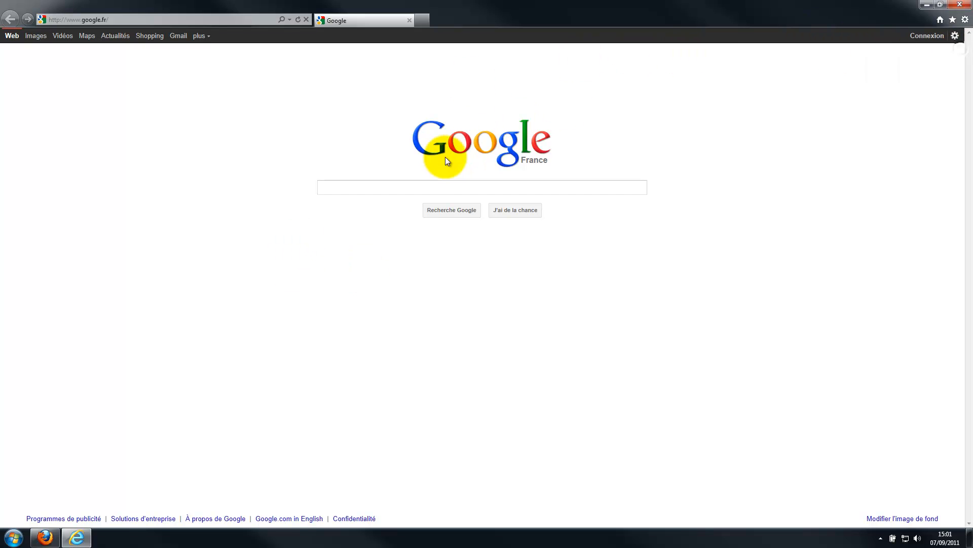
click(421, 189)
text(1)
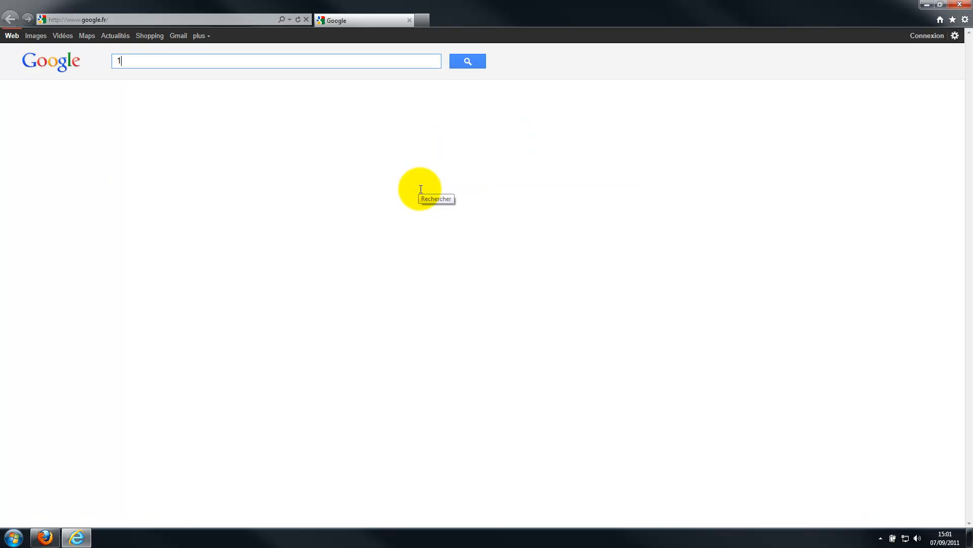
text( and 1)
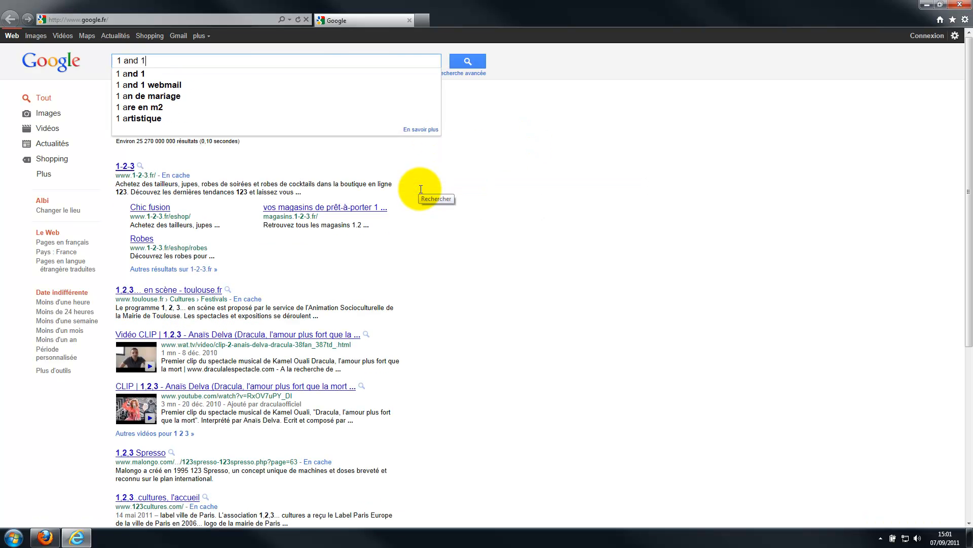
key(Return)
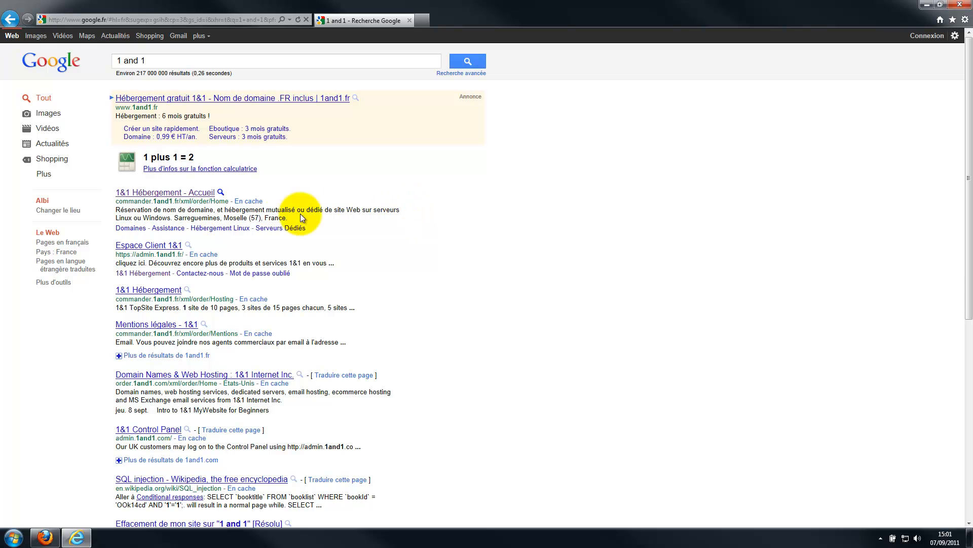
Open the 1&1 Hébergement home page from the results and go to its Packs hébergement offers
click(160, 197)
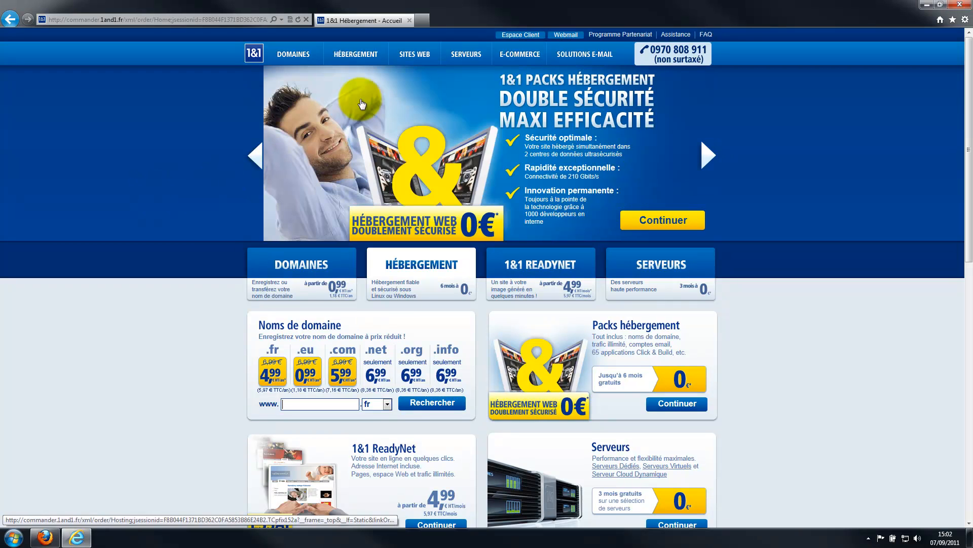
mouse_move(360, 58)
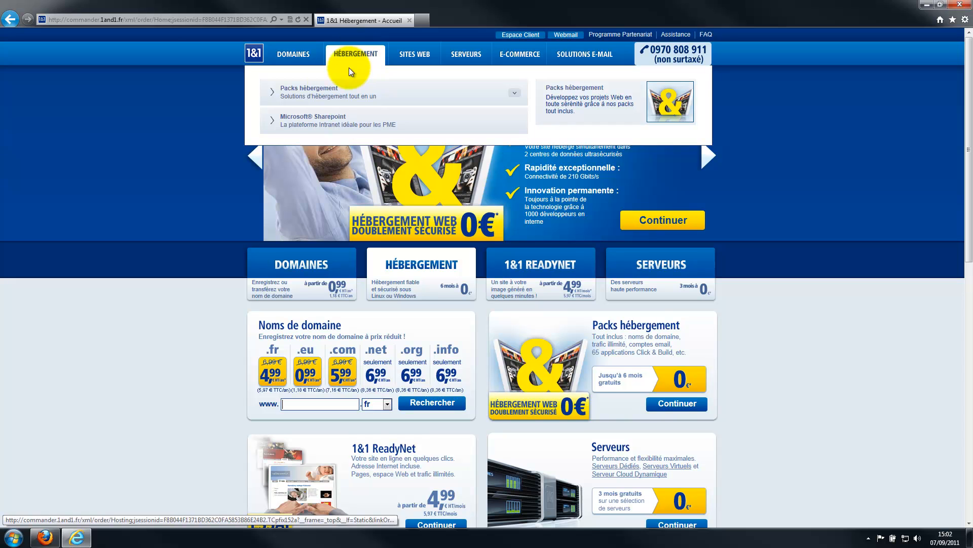
click(318, 95)
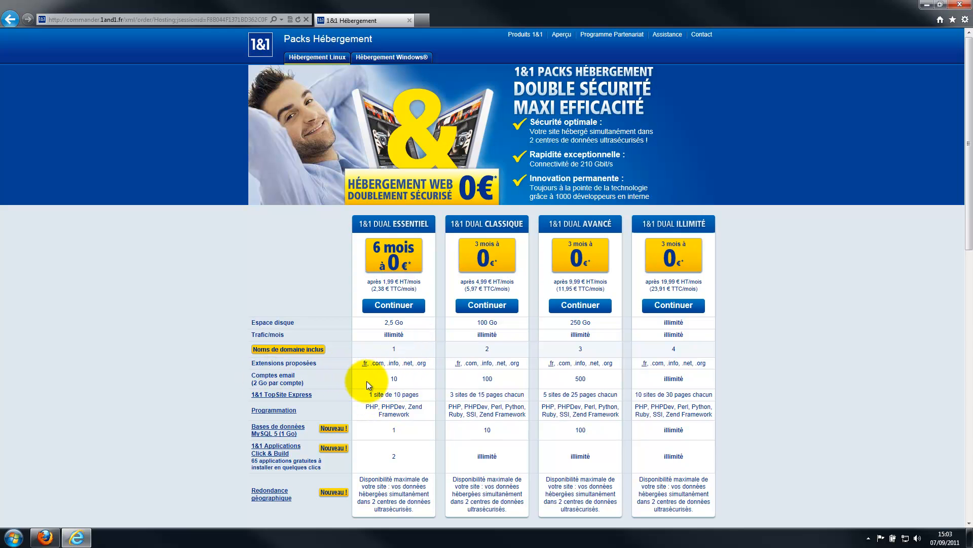
Review the features of the Linux hosting packs and choose the 1&1 Dual Essentiel pack
double_click(393, 379)
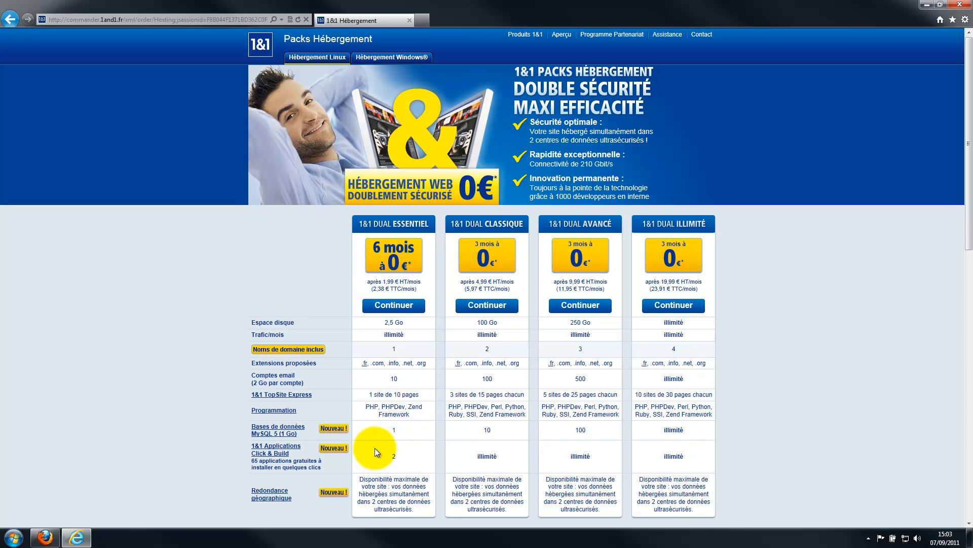
scroll(385, 431, down, 2)
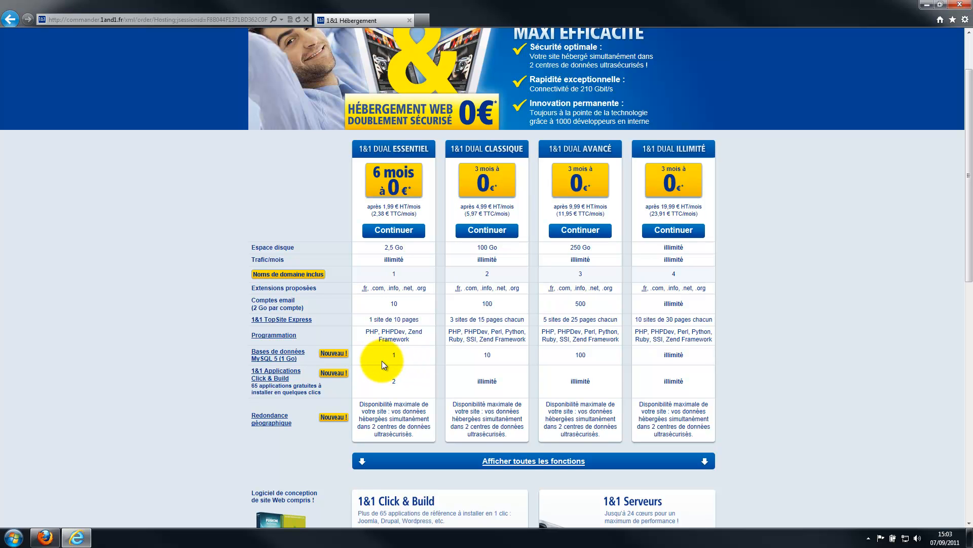
scroll(383, 365, up, 2)
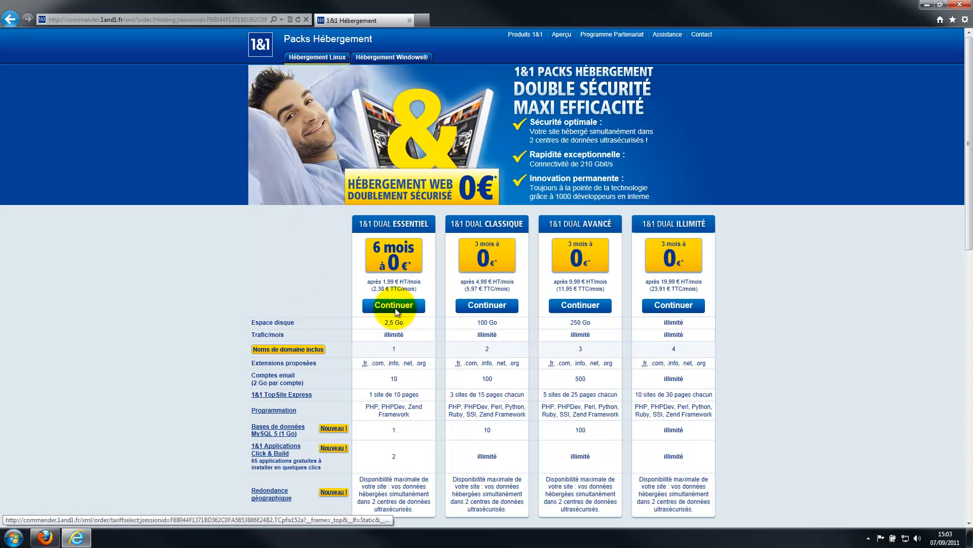
scroll(345, 349, down, 3)
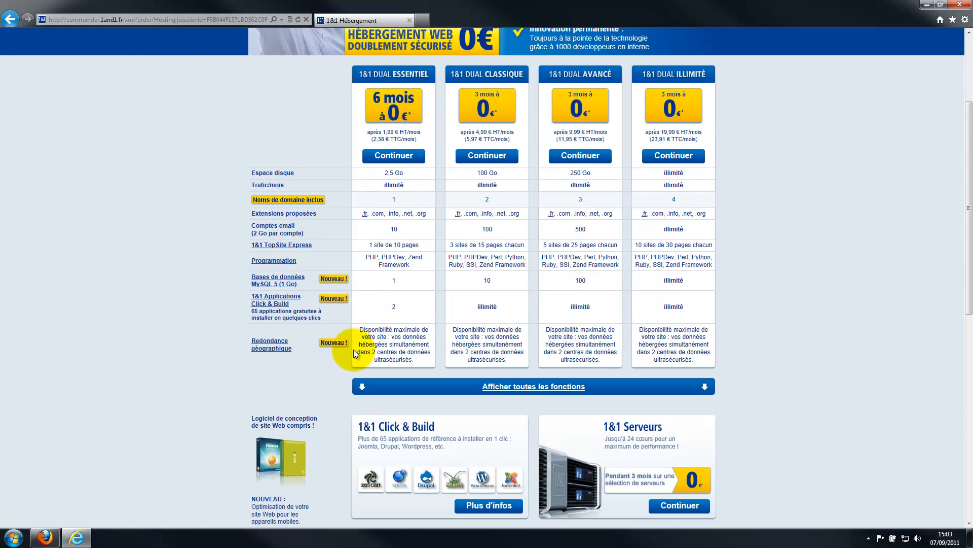
scroll(354, 348, up, 3)
click(394, 305)
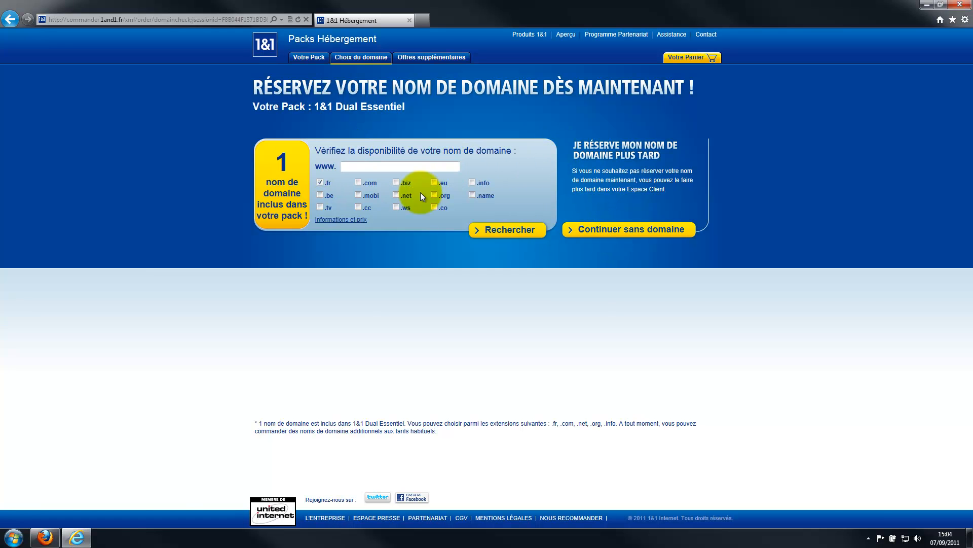
Continue the order without a domain name or the e-Boutique offer, and proceed from the cart to the personal data form
click(634, 231)
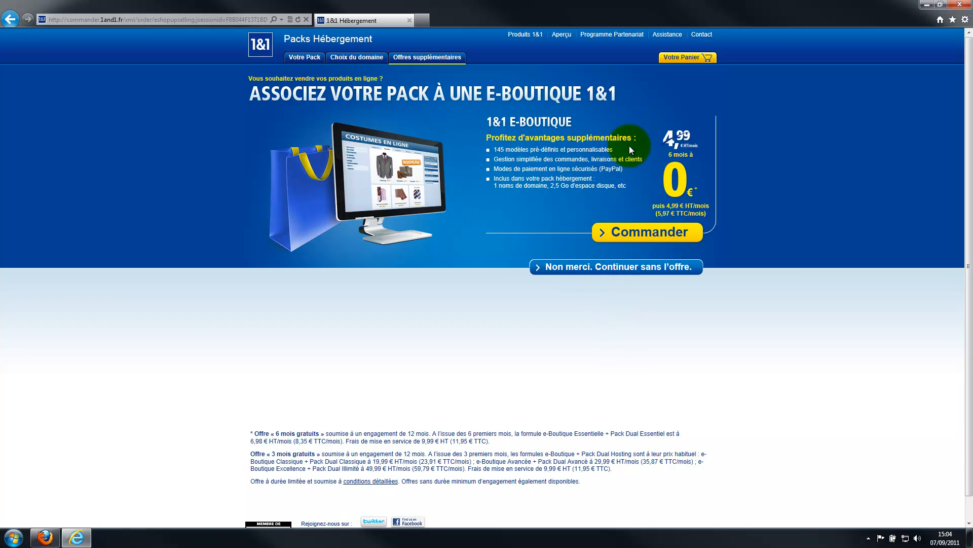
click(588, 267)
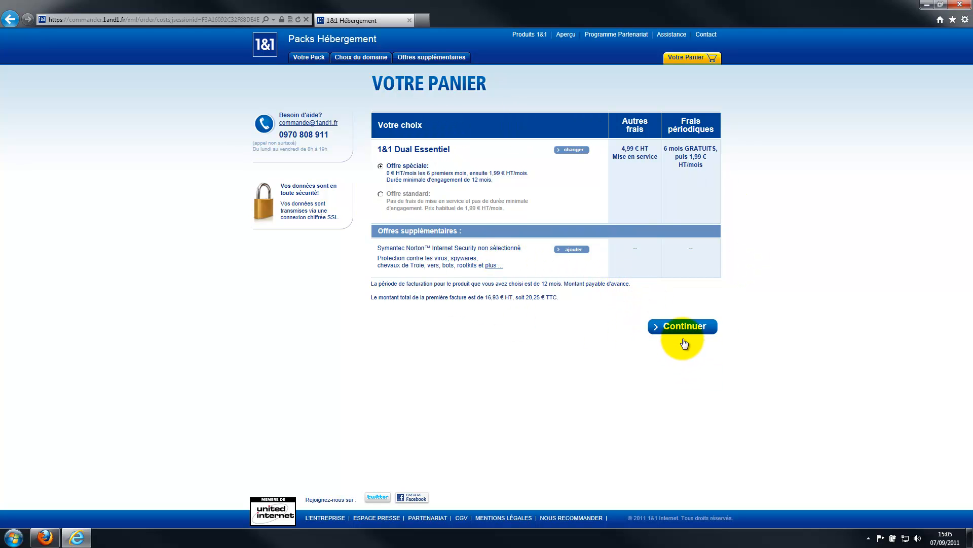
click(684, 328)
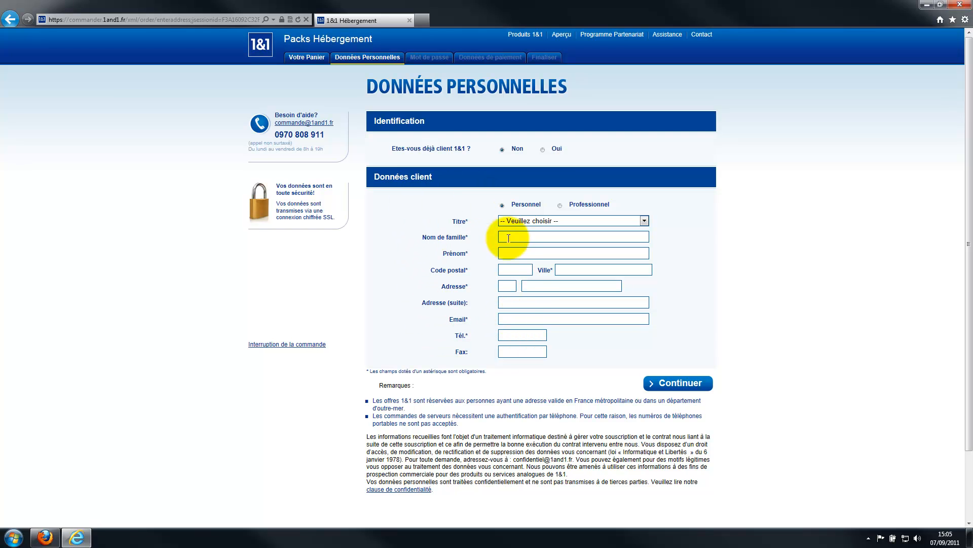
Try the Professionnel customer type in the personal data form and return it to Personnel
scroll(519, 287, down, 2)
scroll(519, 287, up, 2)
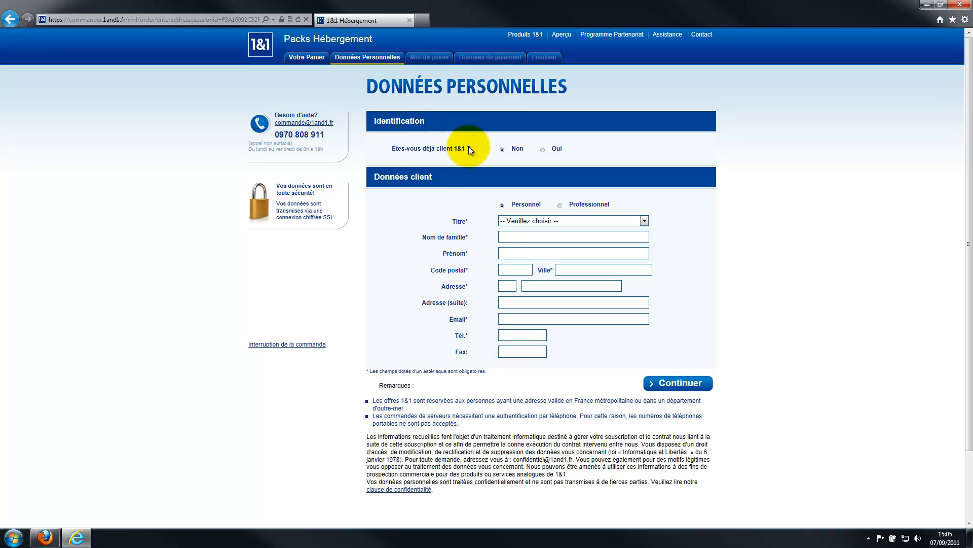
click(502, 205)
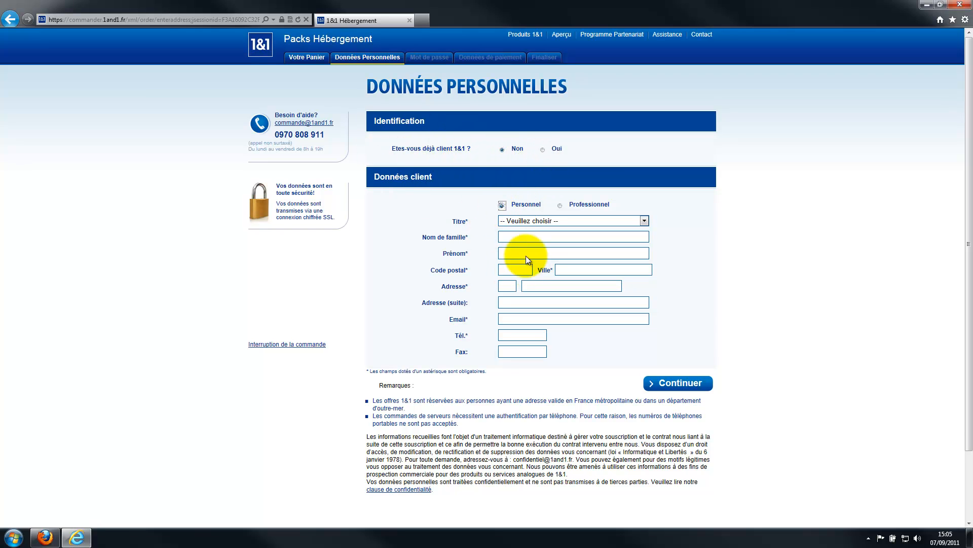
click(560, 206)
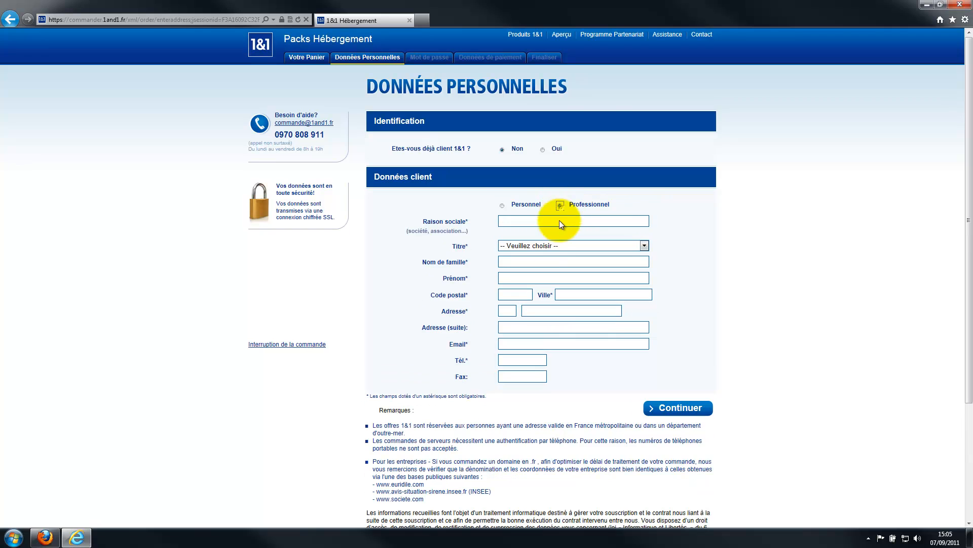
click(510, 221)
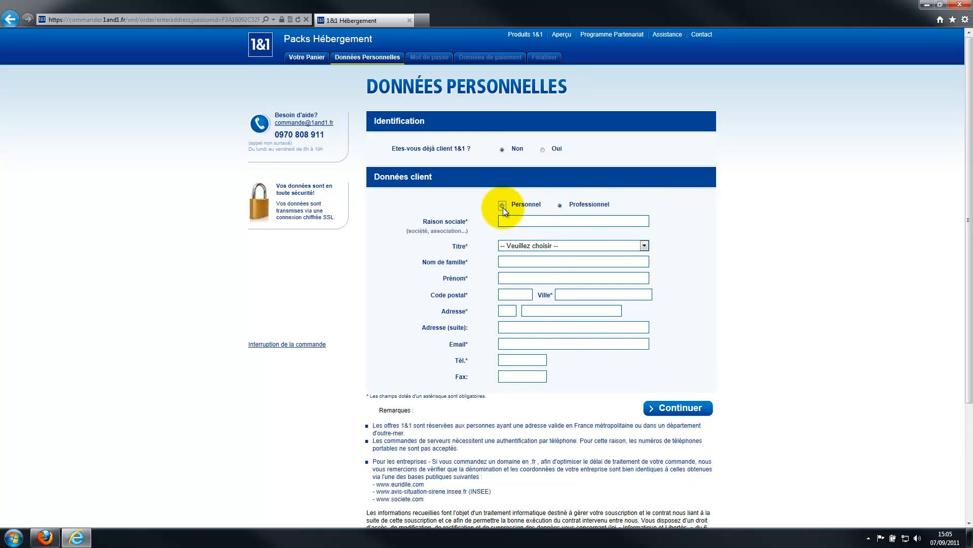
click(503, 206)
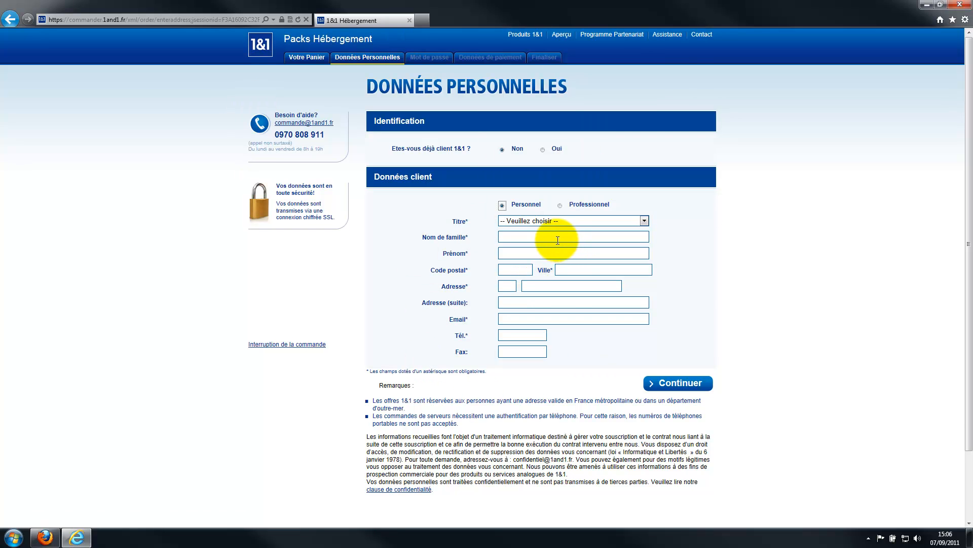
Set the customer's title to M. and enter the family name and first name
click(518, 221)
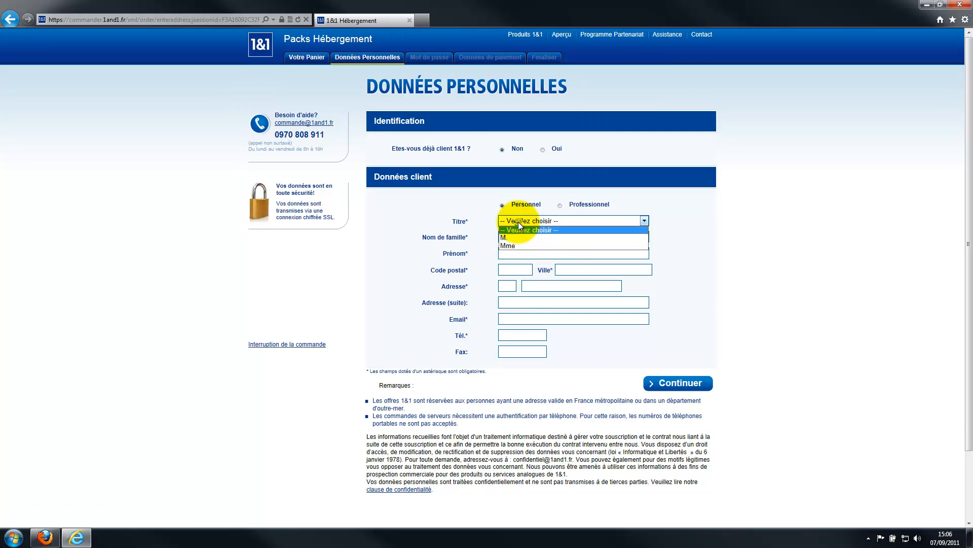
click(515, 237)
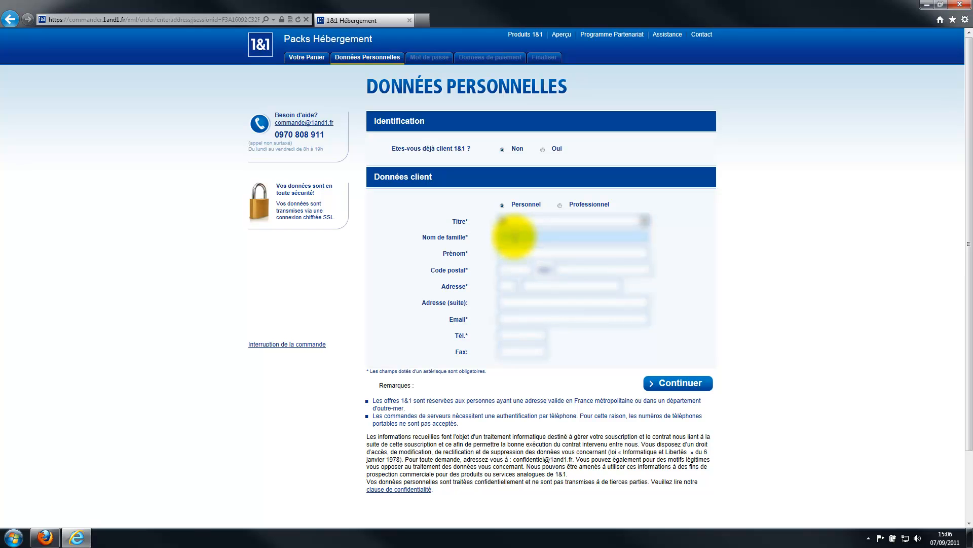
key(Tab)
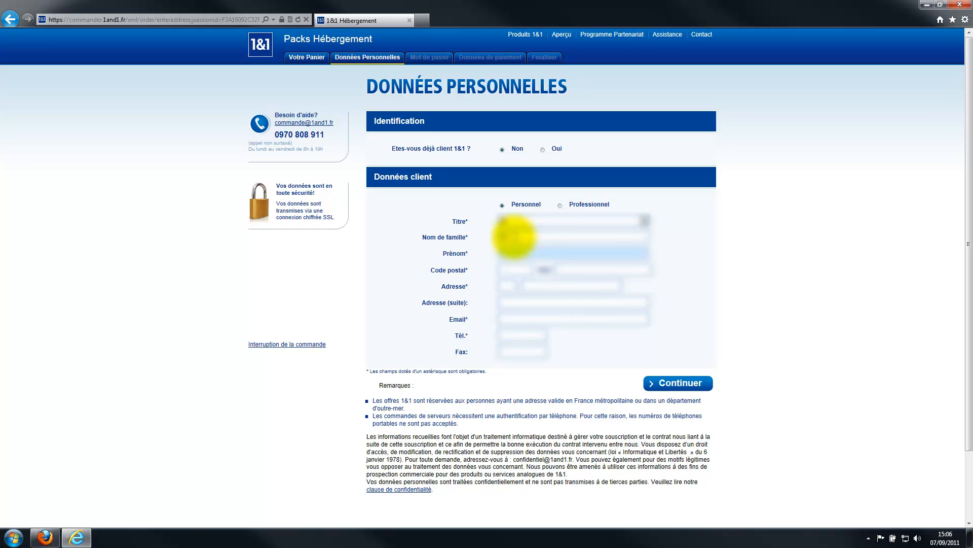
click(515, 237)
key(BackSpace)
text(...)
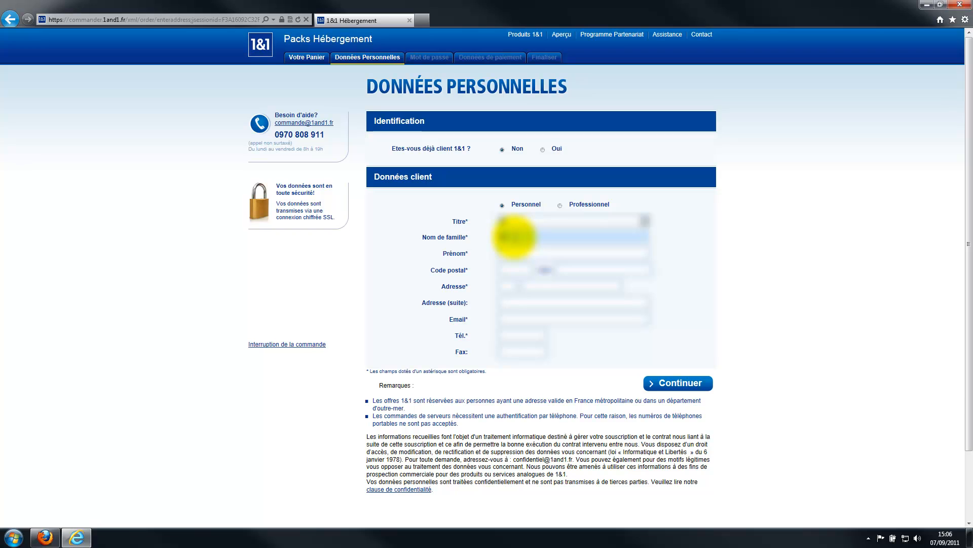
text(......)
key(Tab)
text(......)
Enter the customer's postal code, town and street address
key(Tab)
text(...)
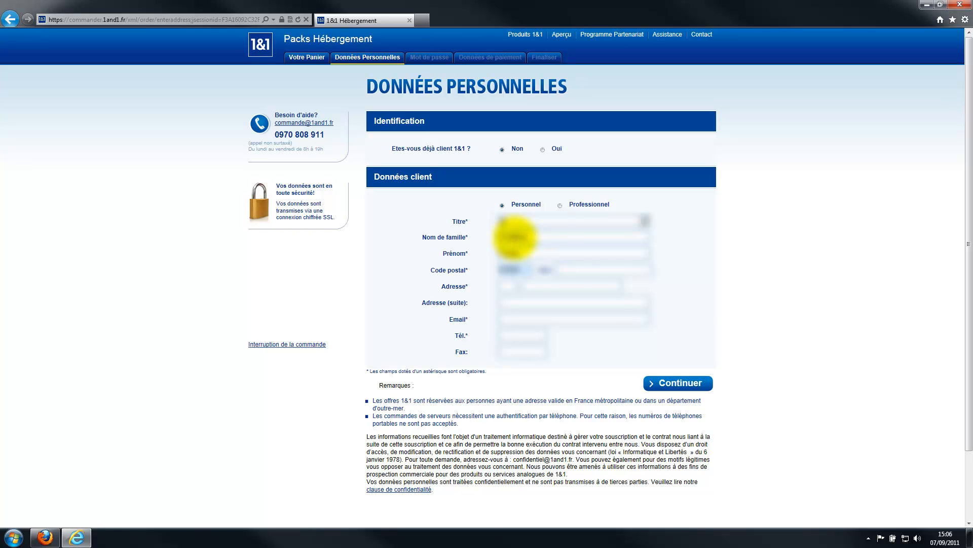
key(Tab)
text(...)
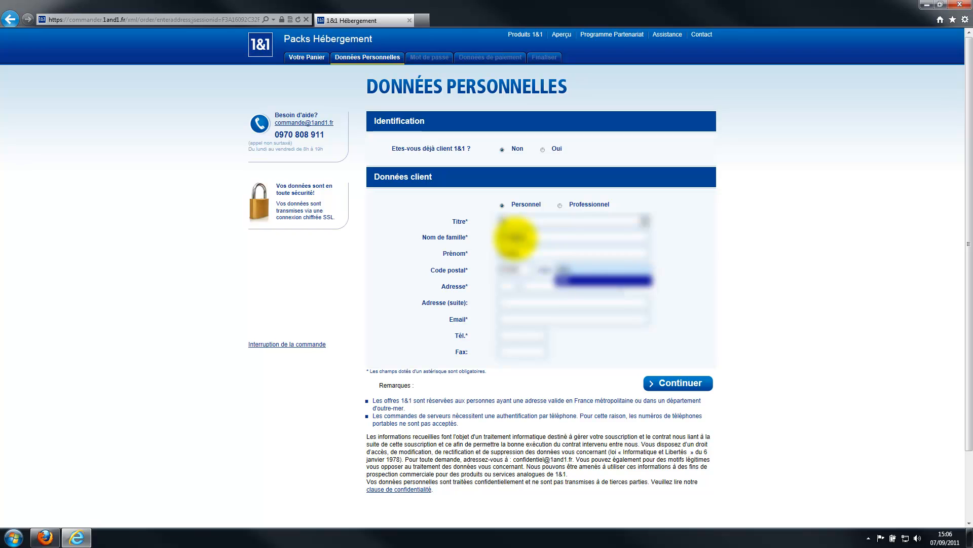
key(Tab)
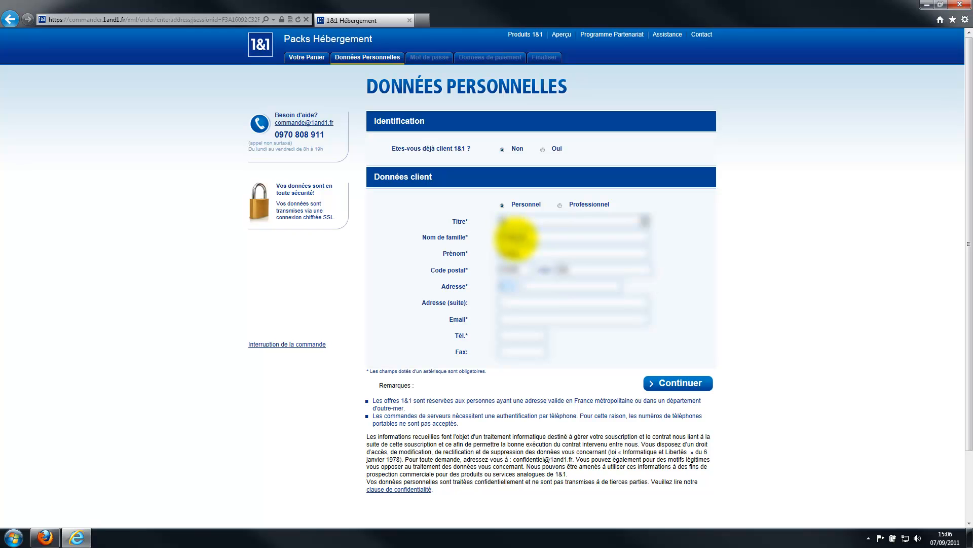
key(Tab)
text(...)
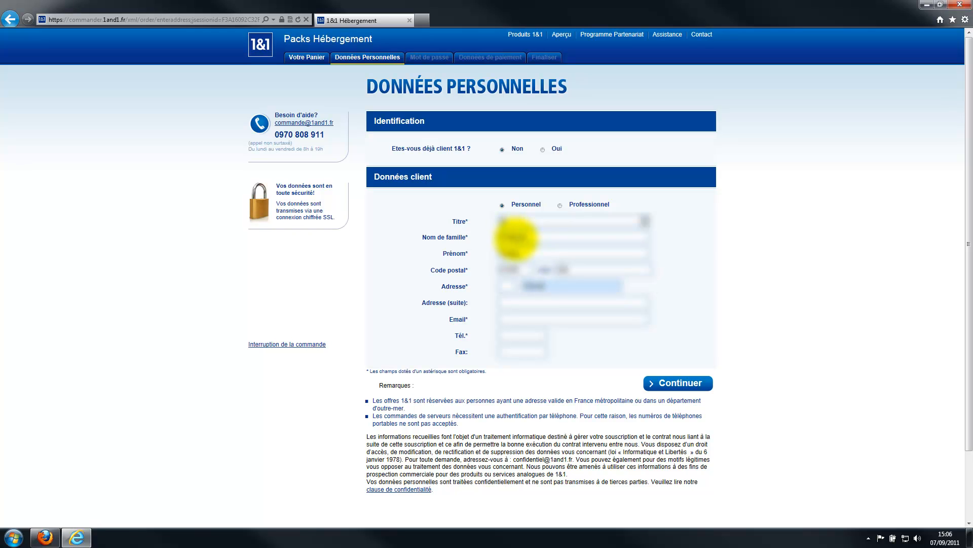
text(......)
Fill in the customer's e-mail and telephone number, and submit the personal data to reach the password page
key(Tab)
key(Tab)
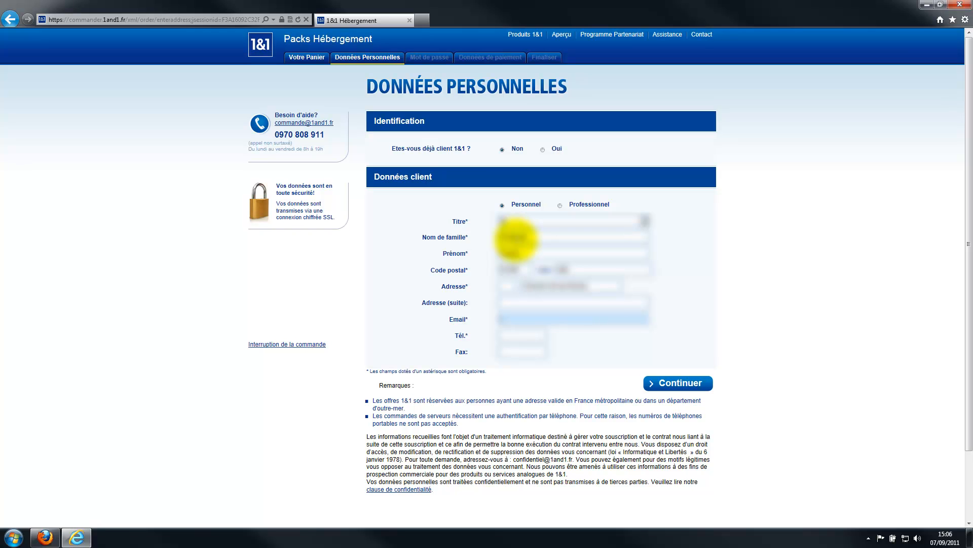
text(......)
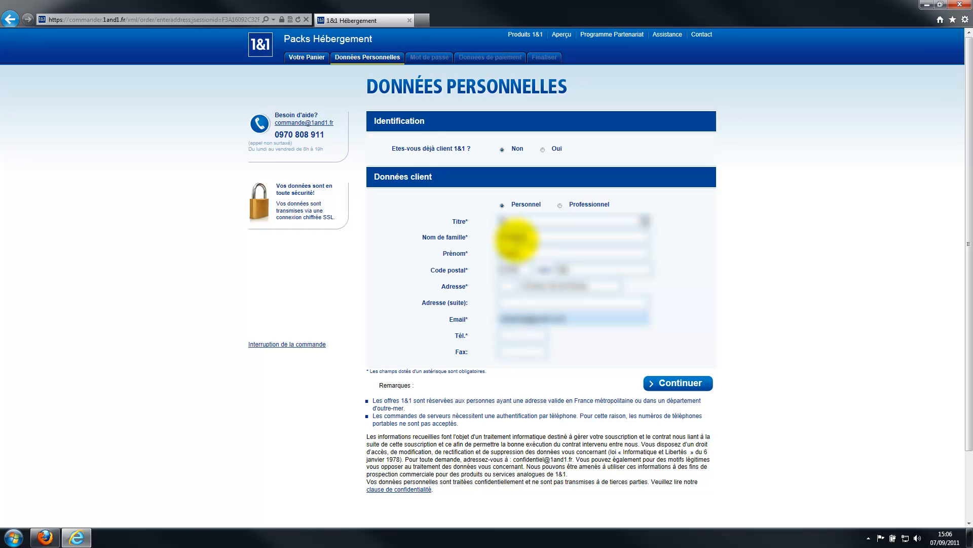
key(Tab)
text(...)
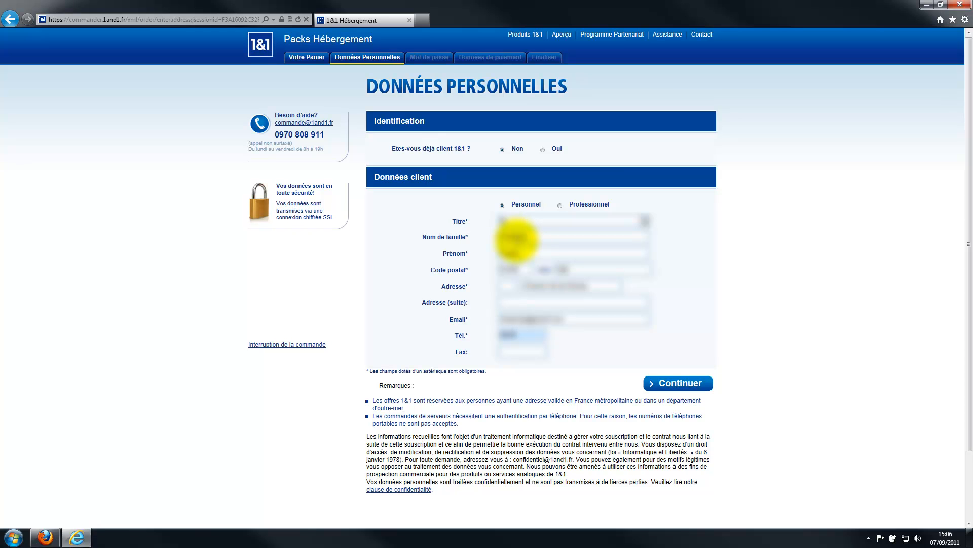
text(...)
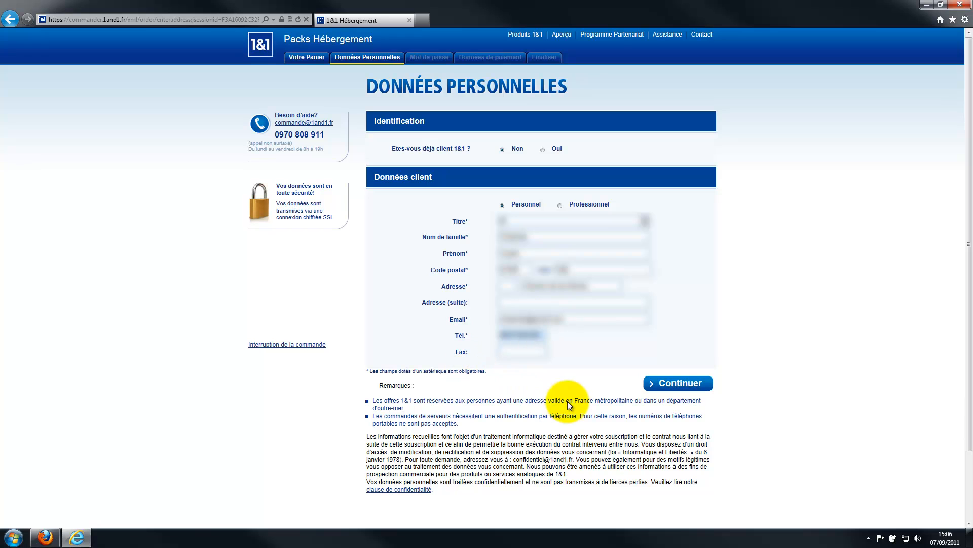
click(657, 385)
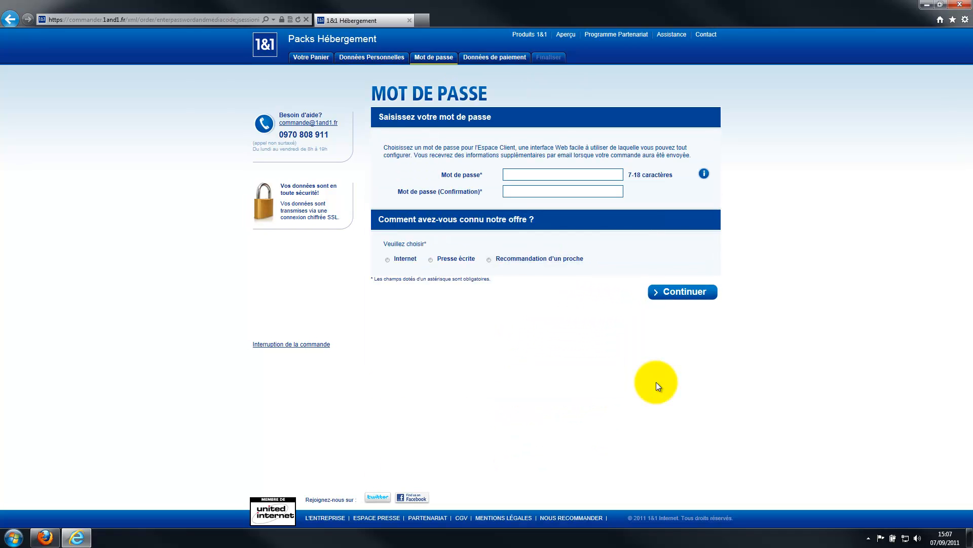
Enter and confirm the account password, and submit it with Recommandation d'un proche as the way the offer was discovered
click(546, 175)
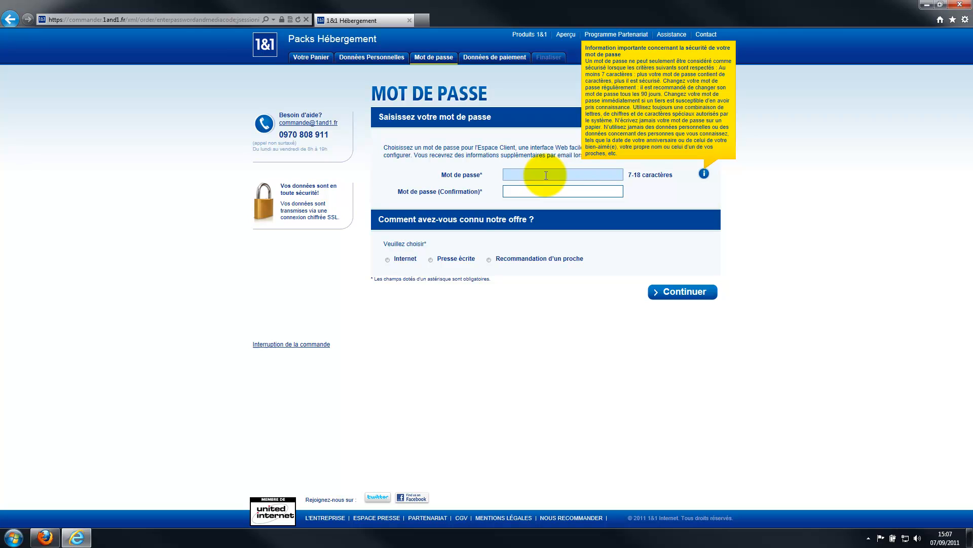
text(••••••••••••)
key(Tab)
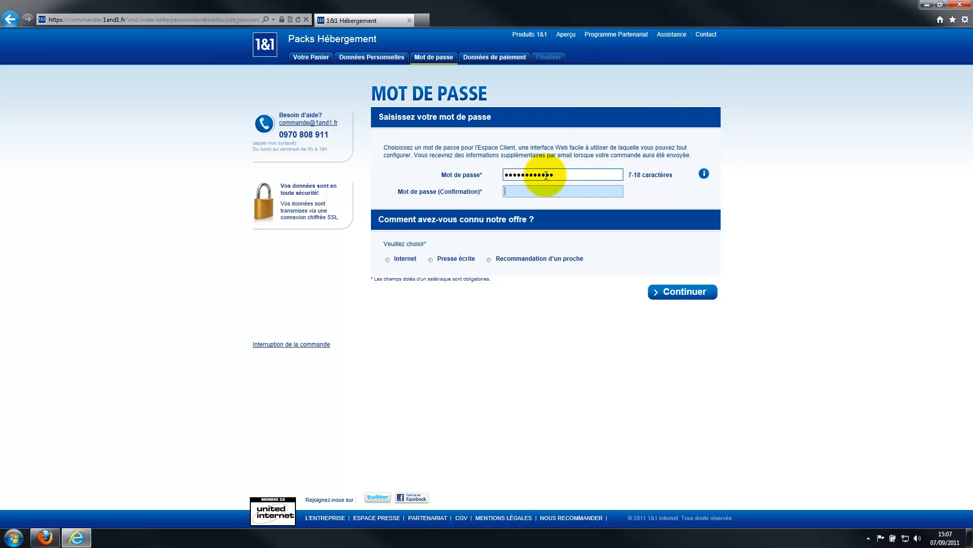
text(••••••••••••)
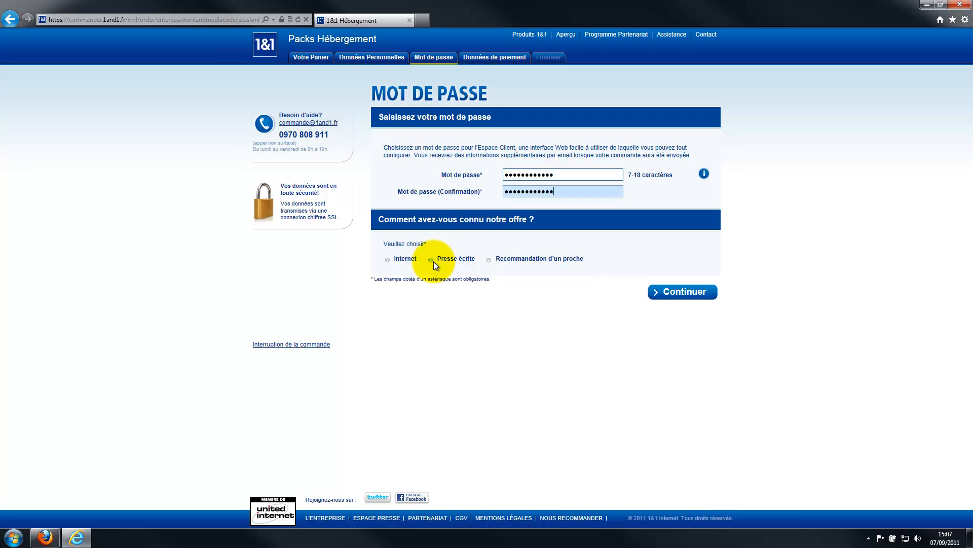
click(489, 260)
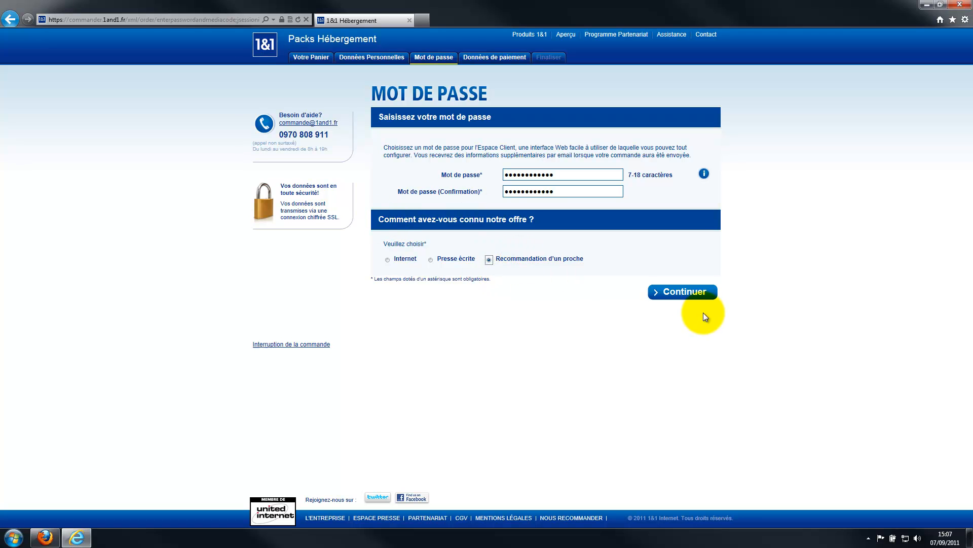
click(687, 294)
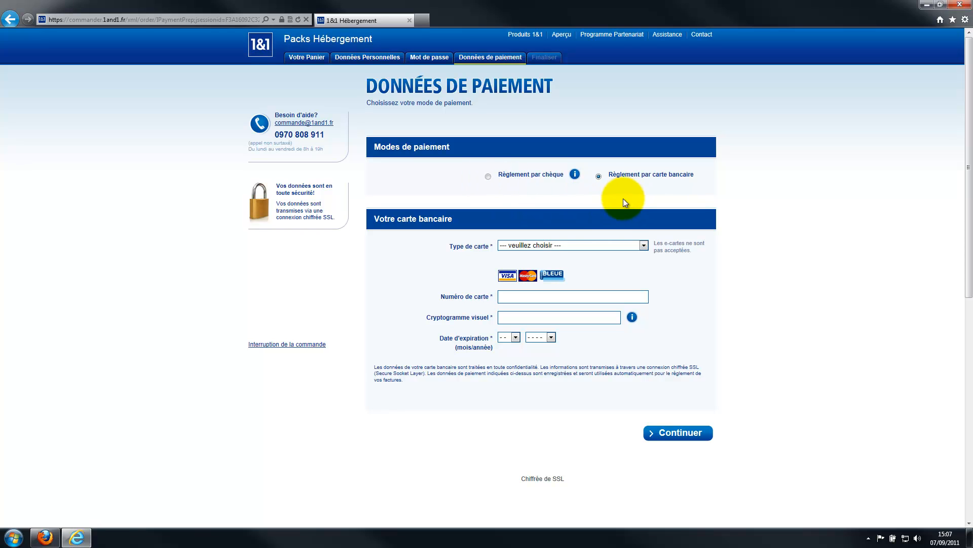
Choose Visa as the card type and enter the card number and its visual cryptogram for the bank card payment
click(577, 245)
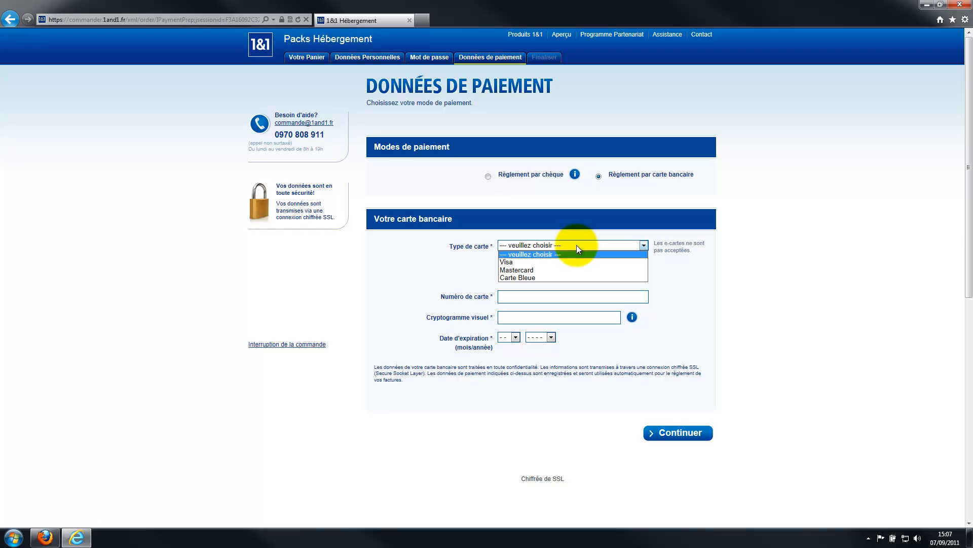
click(506, 262)
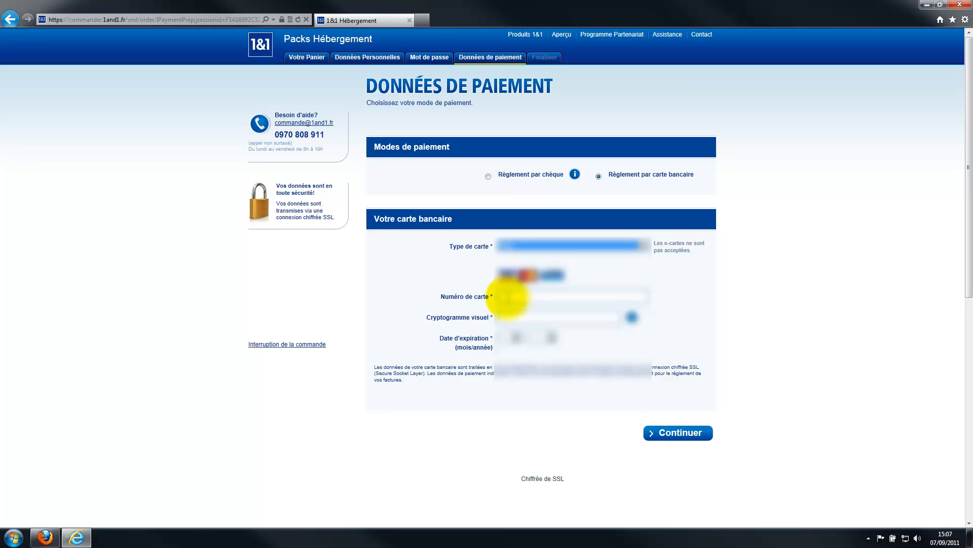
click(507, 297)
text(****)
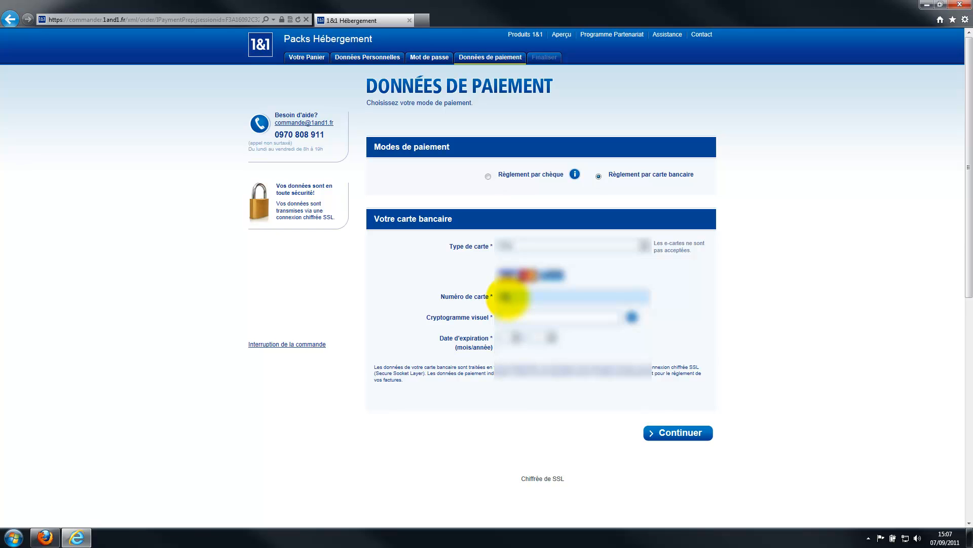
text(*************)
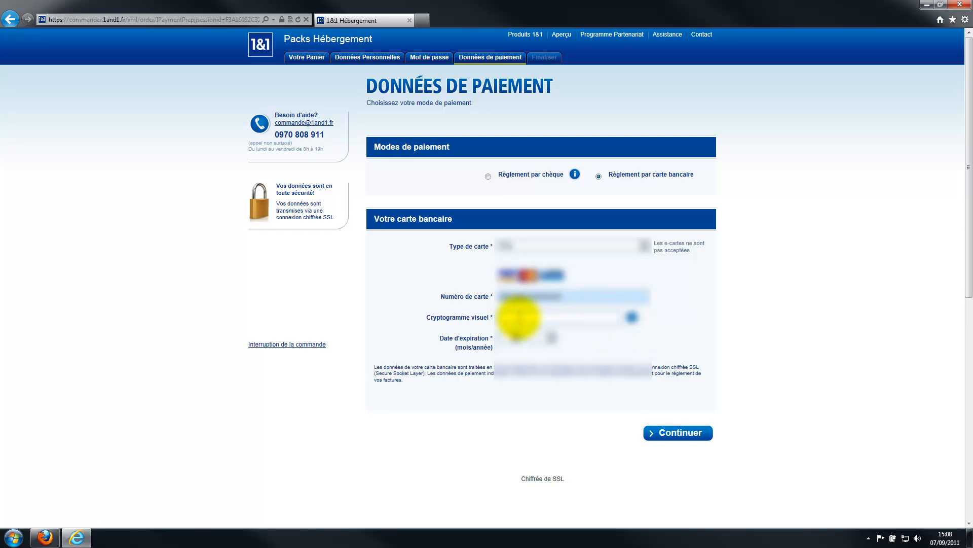
click(518, 316)
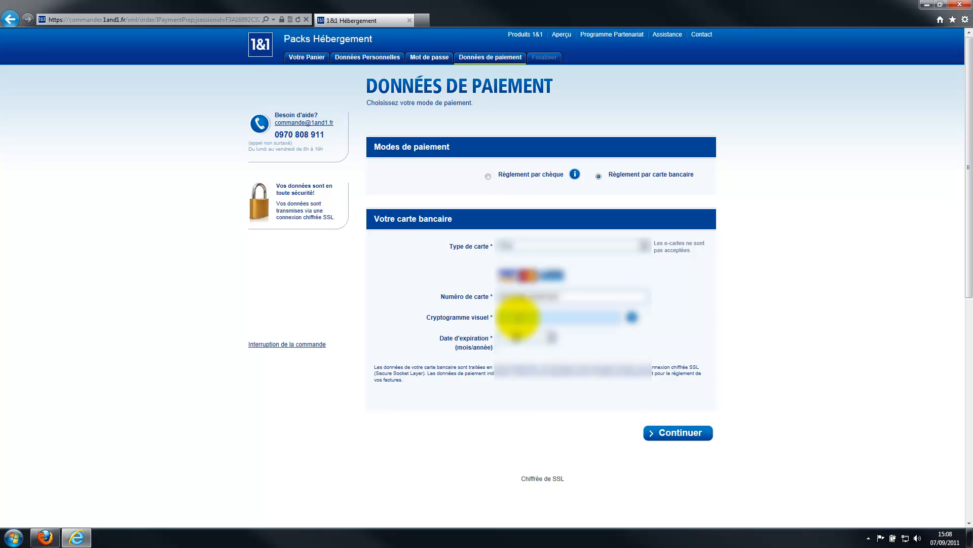
text(***)
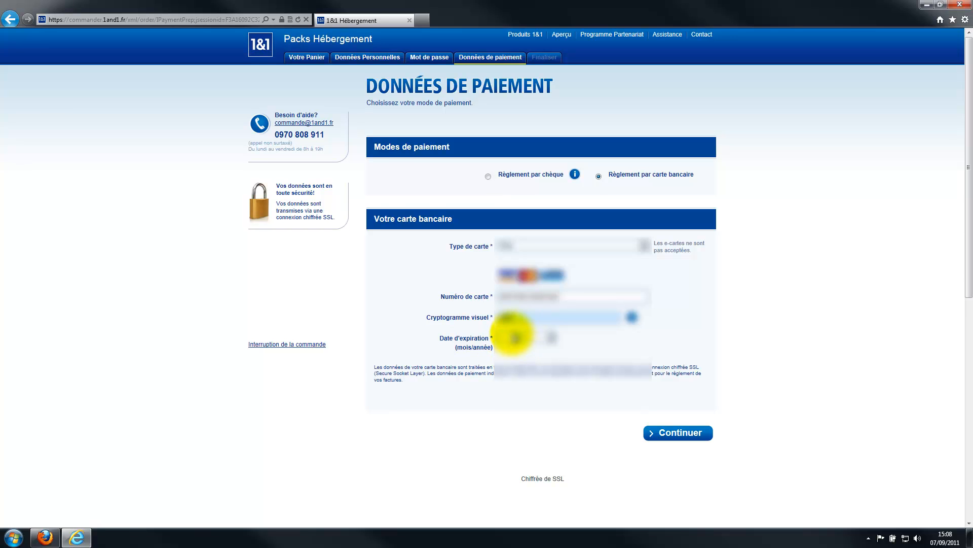
Select the bank card's expiry month and year, and submit the payment details to reach the order summary
click(516, 337)
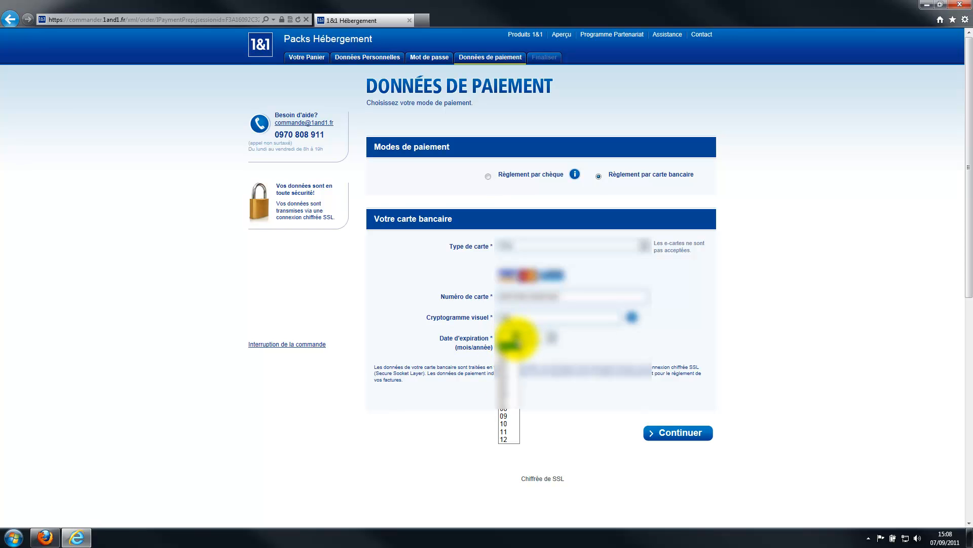
click(509, 435)
click(551, 337)
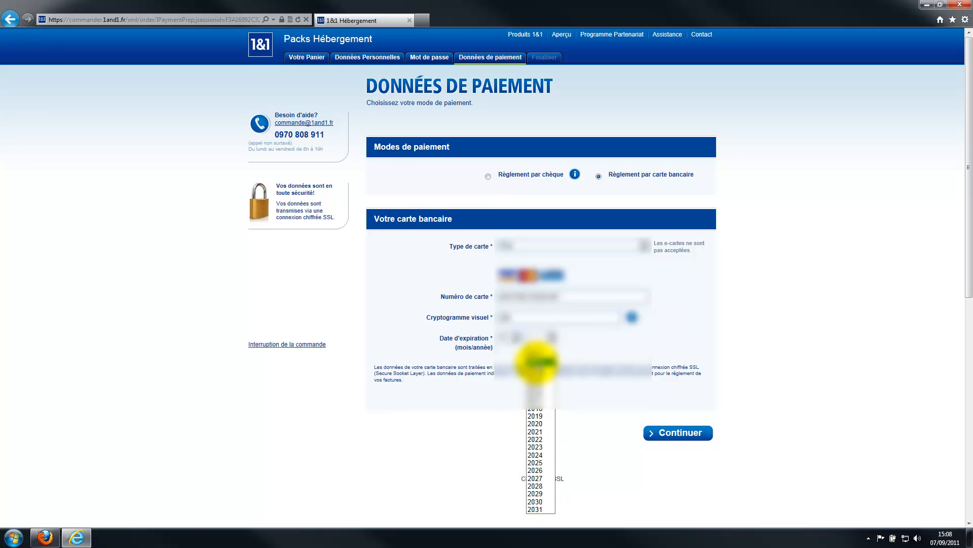
click(537, 363)
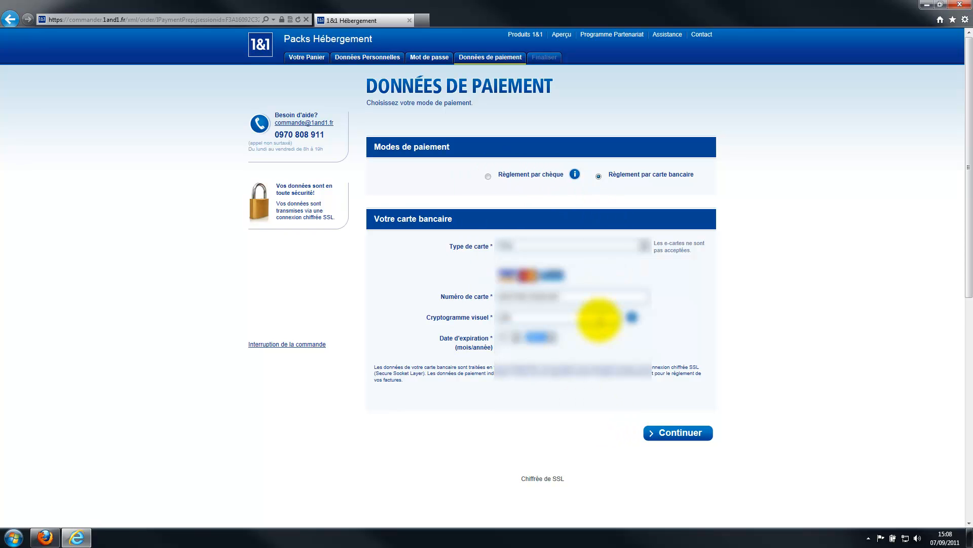
click(672, 434)
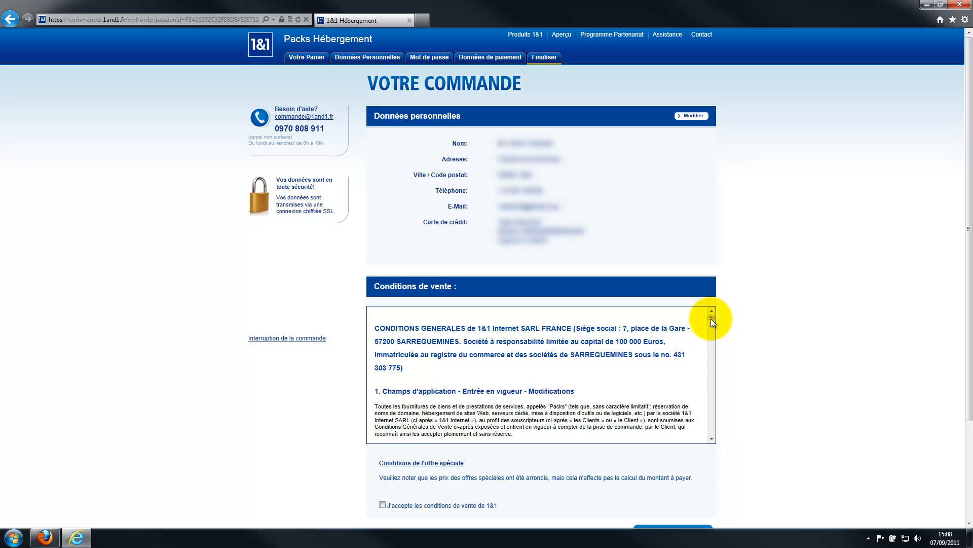
Go through the conditions of sale to their end, accept them and submit the order
drag(711, 319, 705, 470)
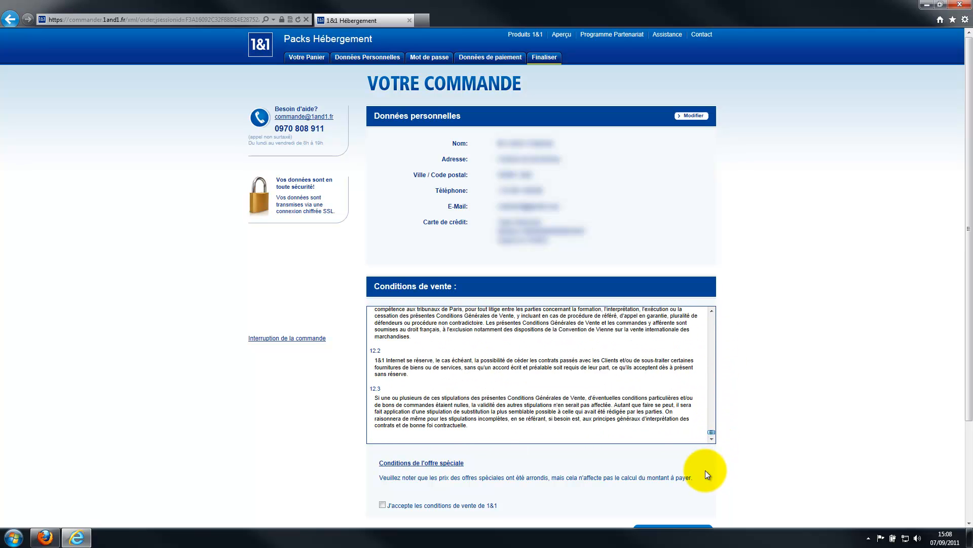
click(382, 505)
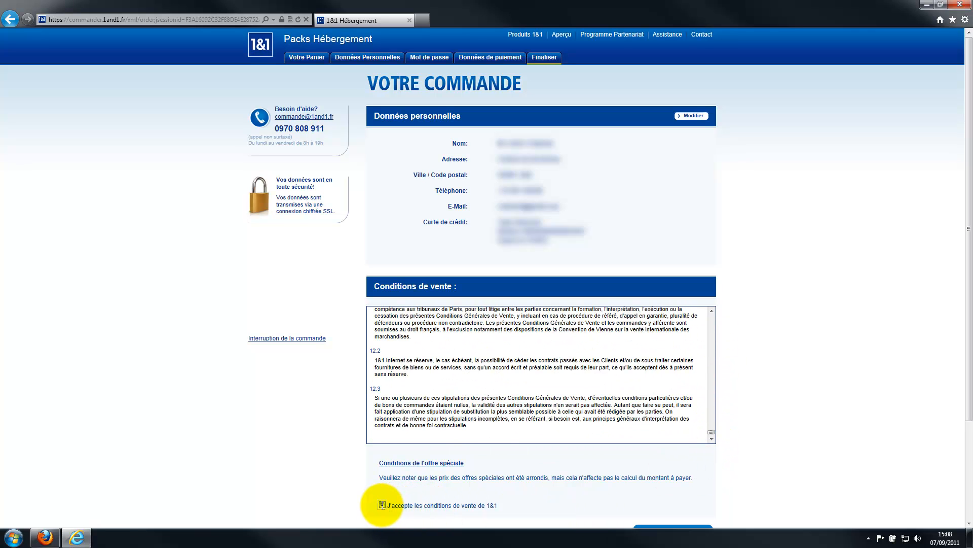
click(662, 530)
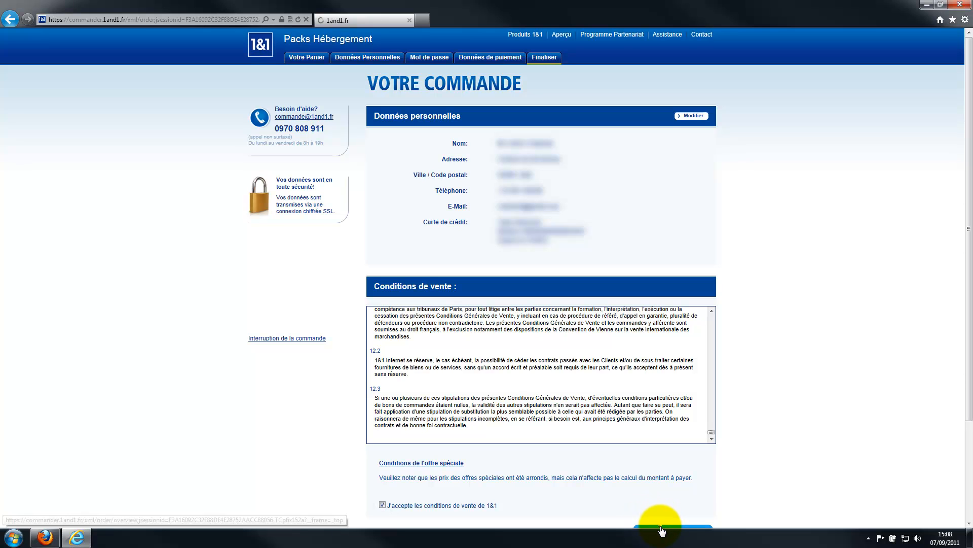